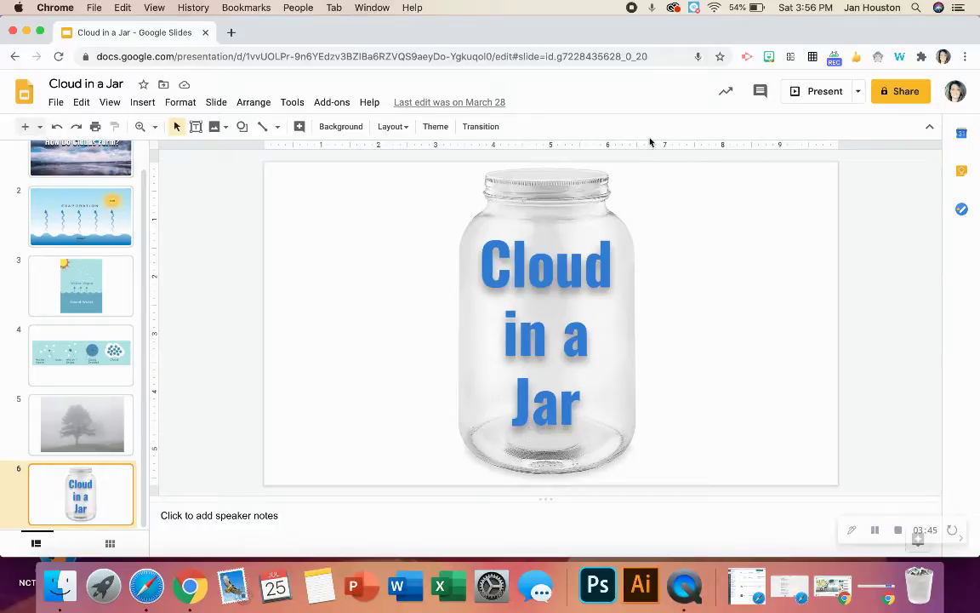
Stop the screen recording and start saving it with the Desktop as the destination
click(632, 7)
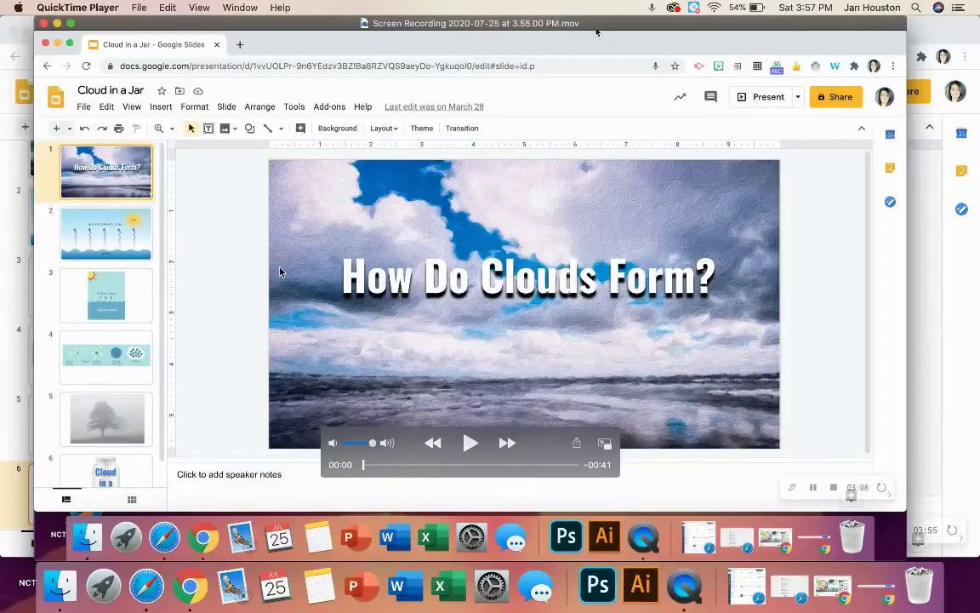
click(139, 11)
click(160, 149)
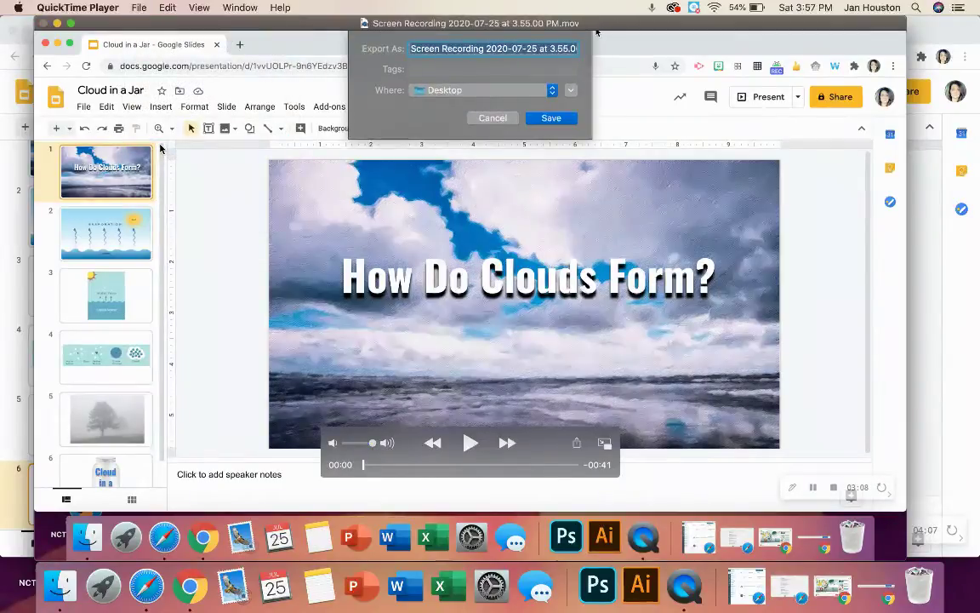
click(553, 91)
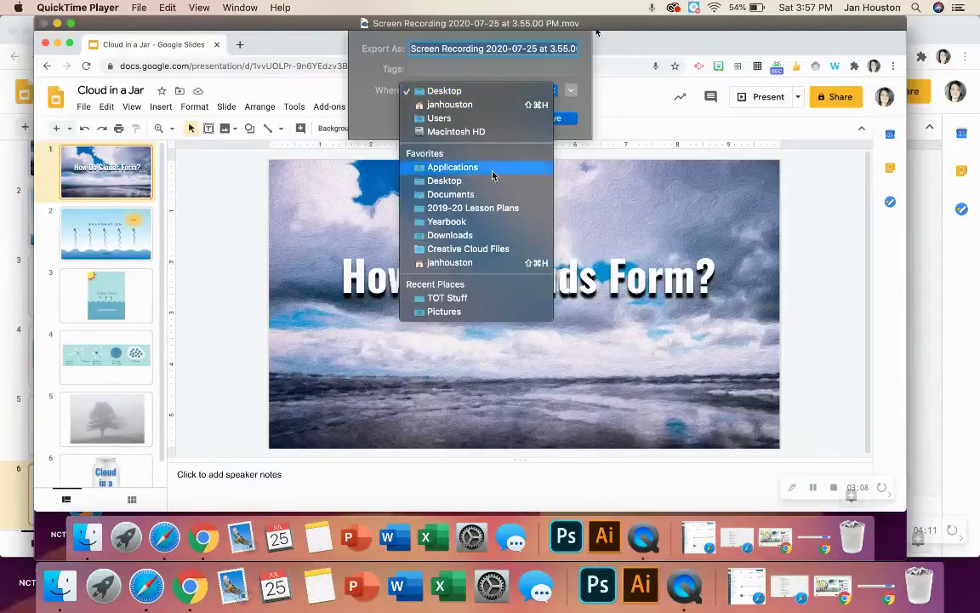
click(464, 91)
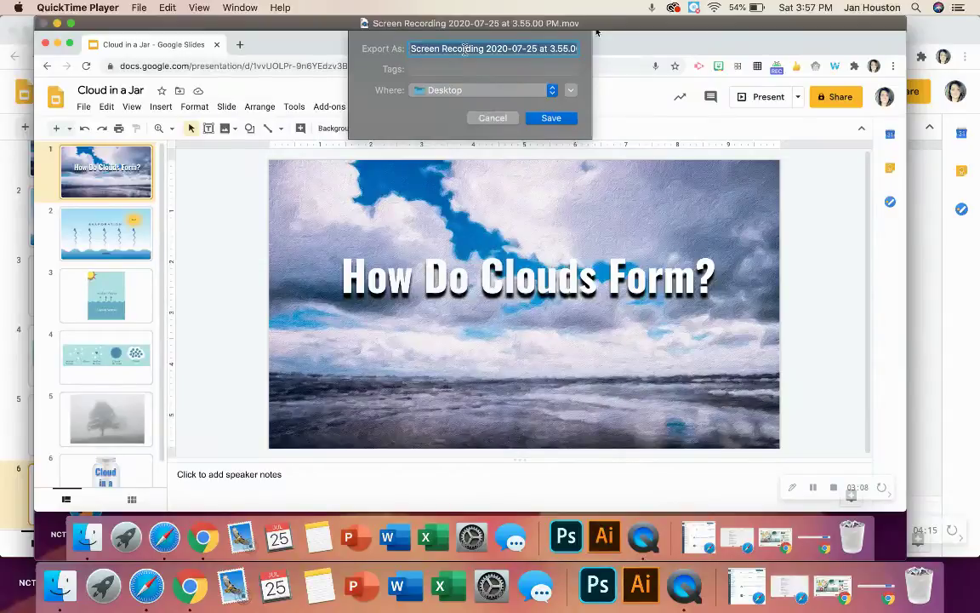
Name the recording "How Do Clouds Form?" and save it
text(How Do CLoud)
key(BackSpace)
key(BackSpace)
key(BackSpace)
key(BackSpace)
text(louds From)
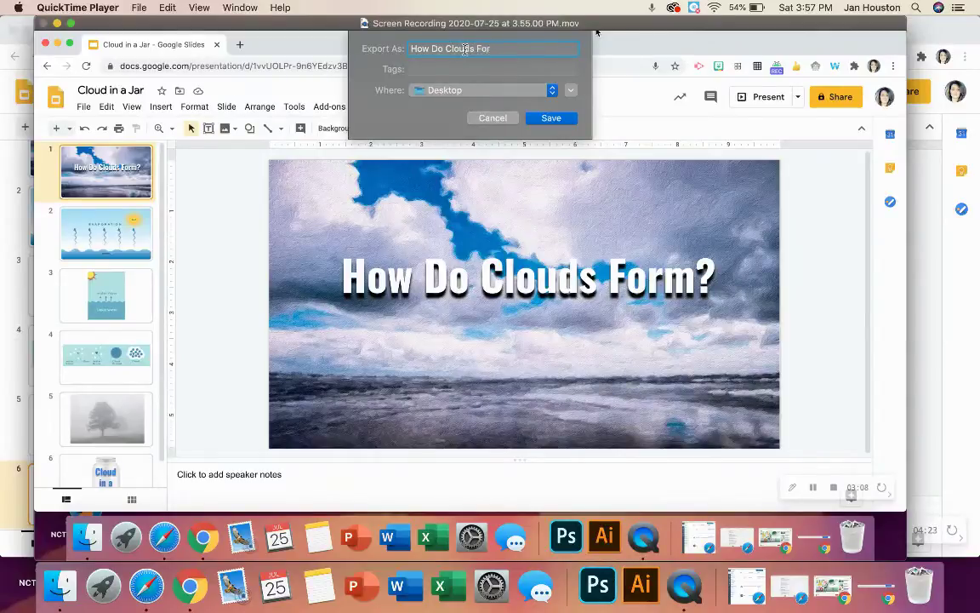
click(551, 119)
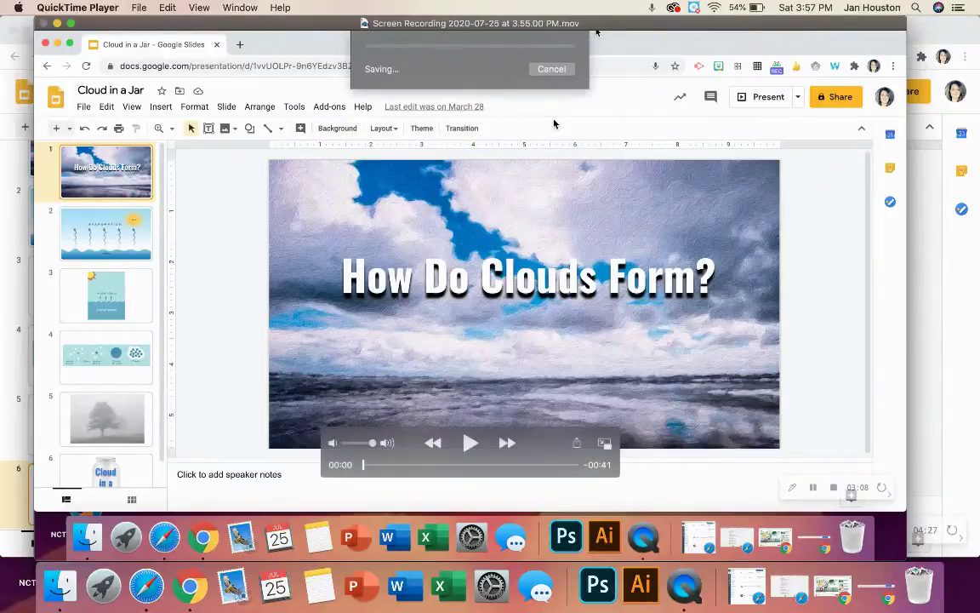
Clear the player and browser windows off the desktop and move How Do Clouds Form?.mov to an empty area away from the other recording
click(43, 22)
click(25, 31)
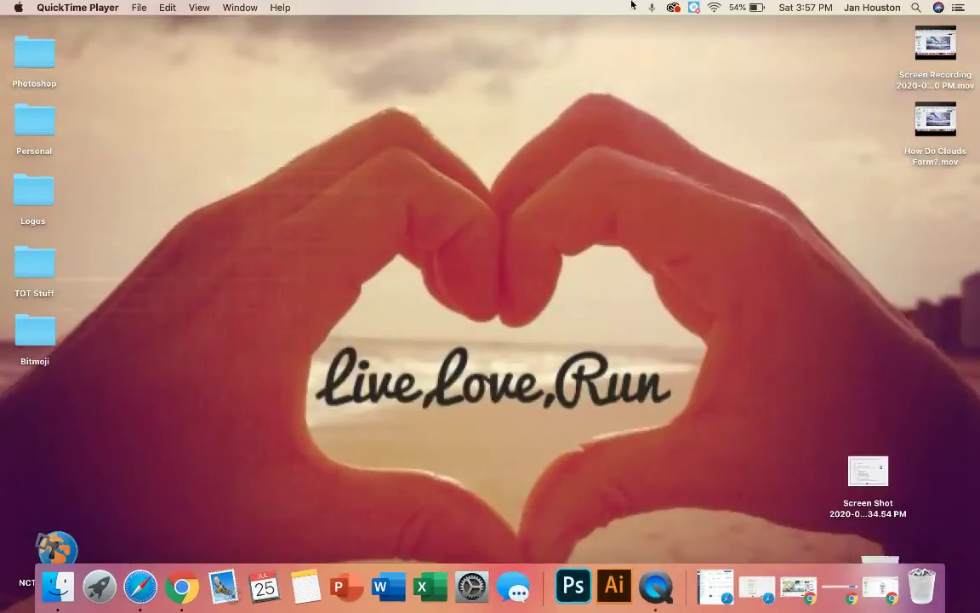
drag(947, 112, 393, 36)
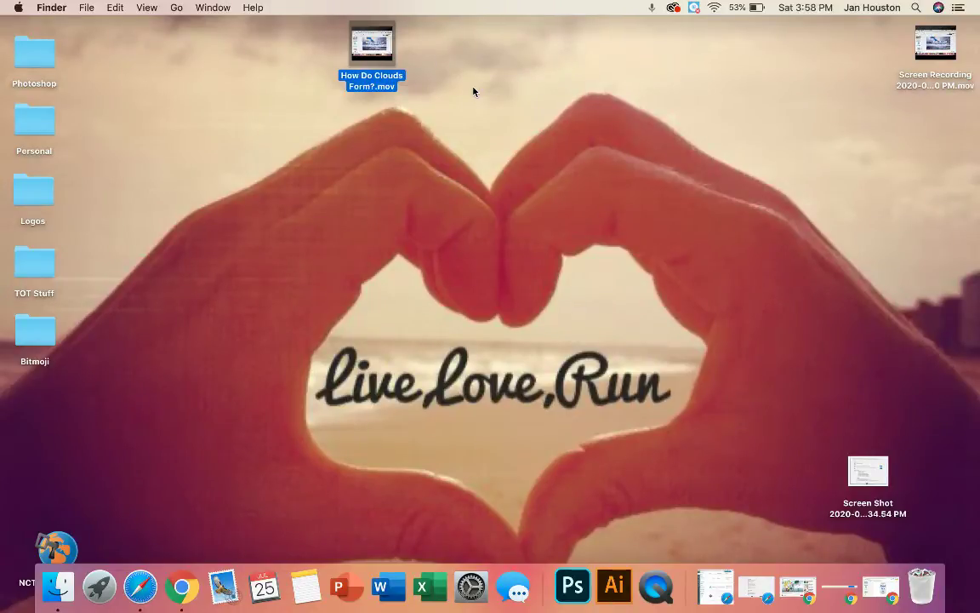
Open How Do Clouds Form?.mov for trimming and set the range to the full-screen slideshow, from just before the title slide through the Cloud in a Jar slide
double_click(390, 40)
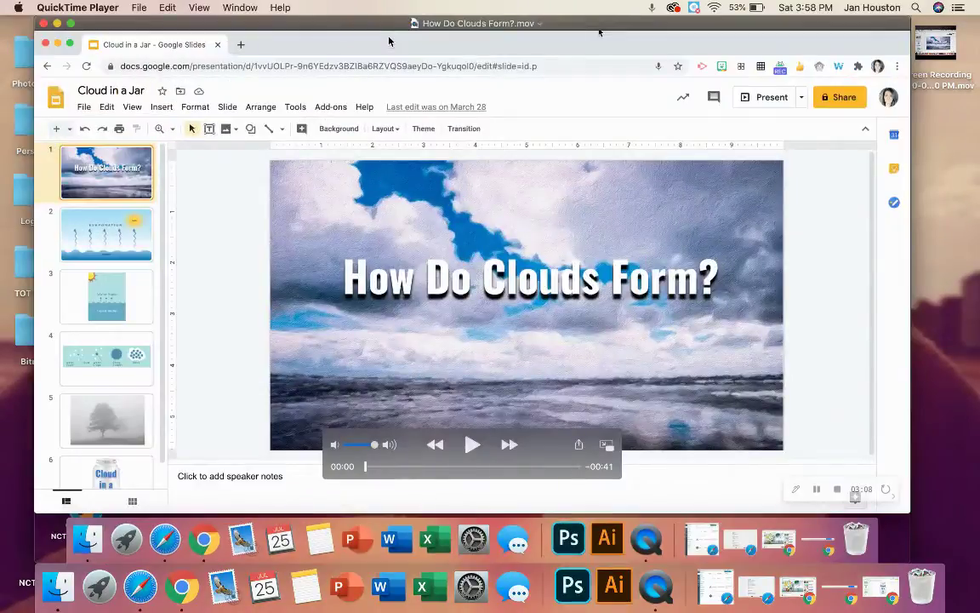
click(168, 7)
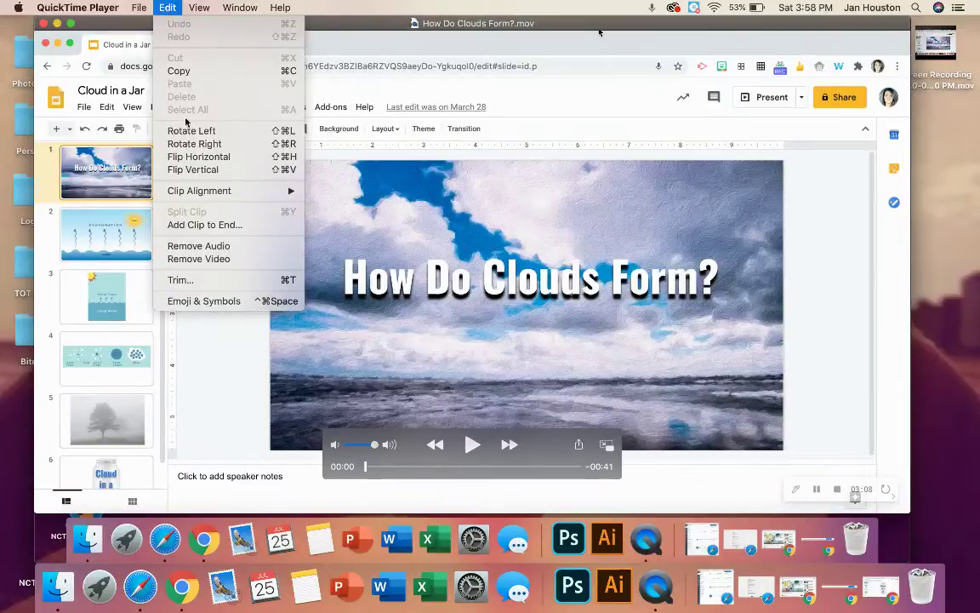
click(186, 281)
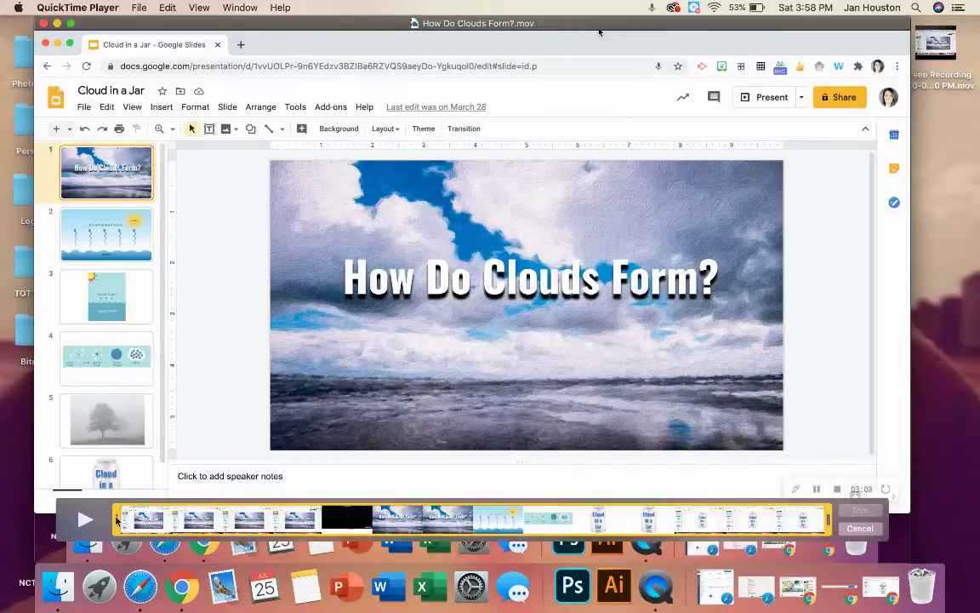
drag(116, 520, 700, 533)
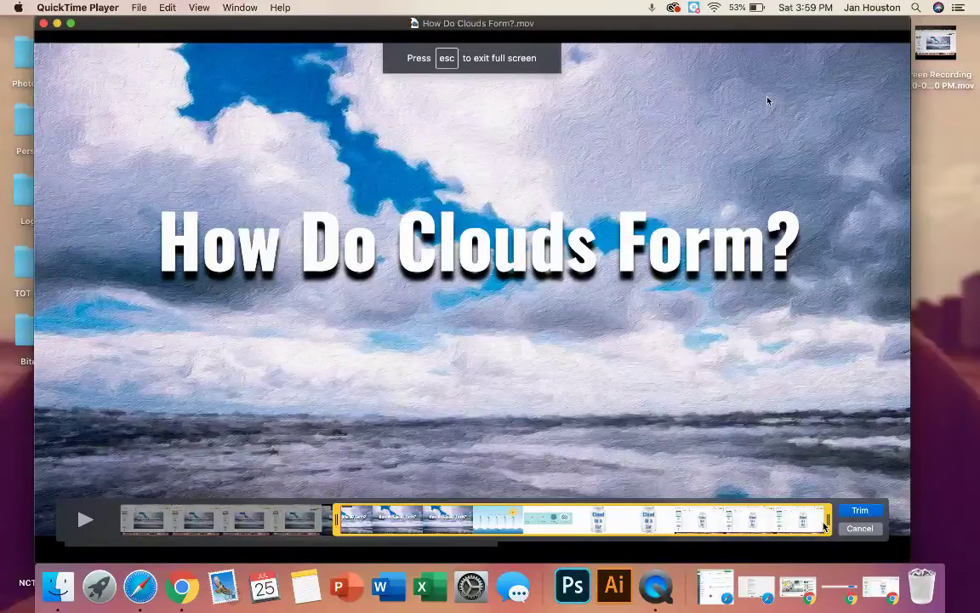
drag(824, 527, 486, 522)
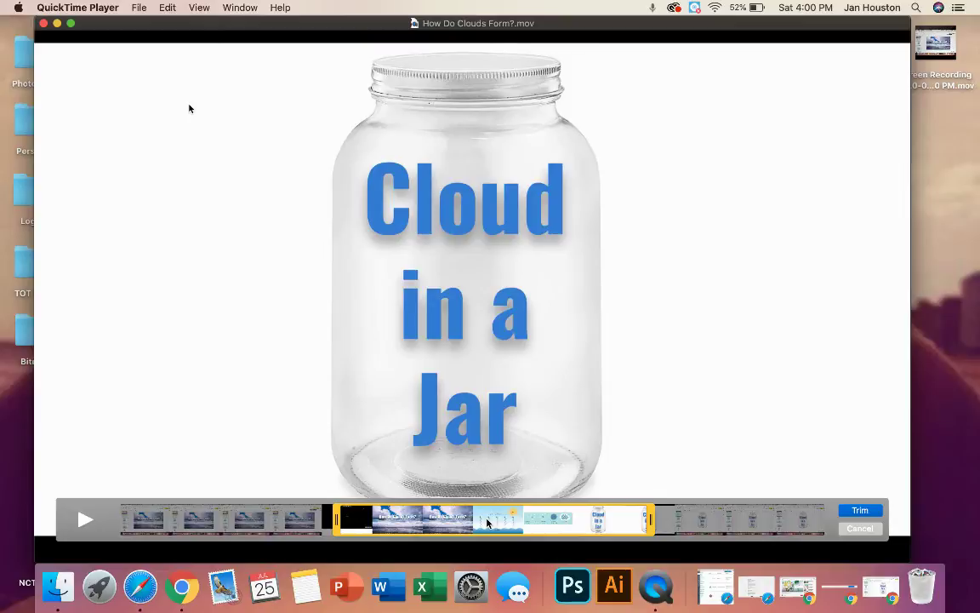
Preview the beginning of the selected range, pause playback and apply the trim
click(82, 520)
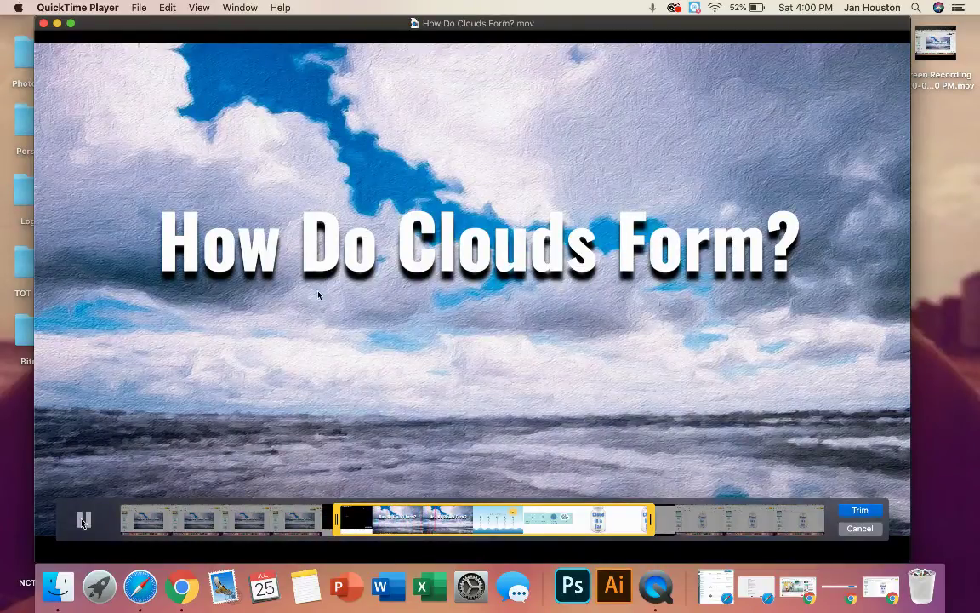
click(83, 519)
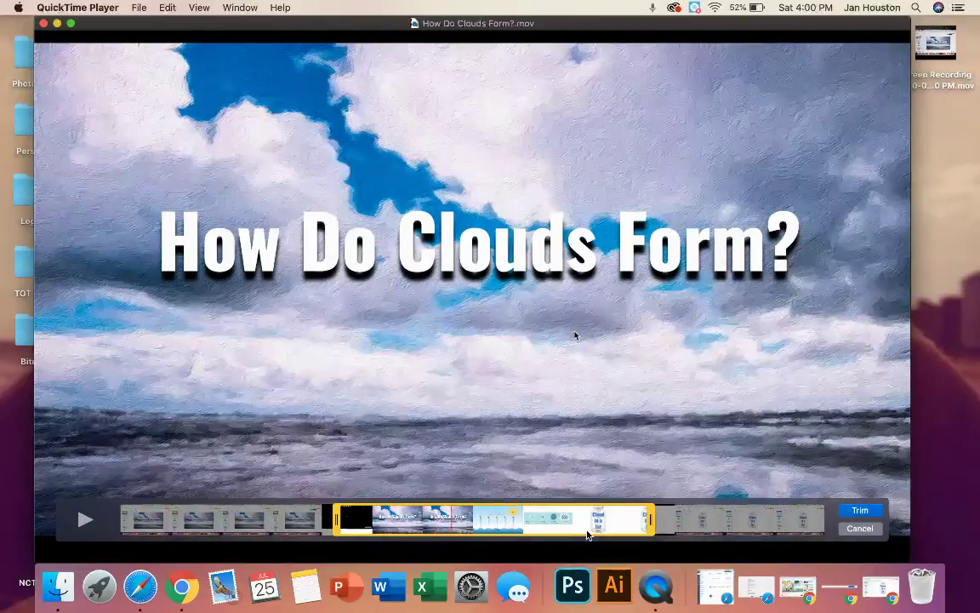
click(860, 511)
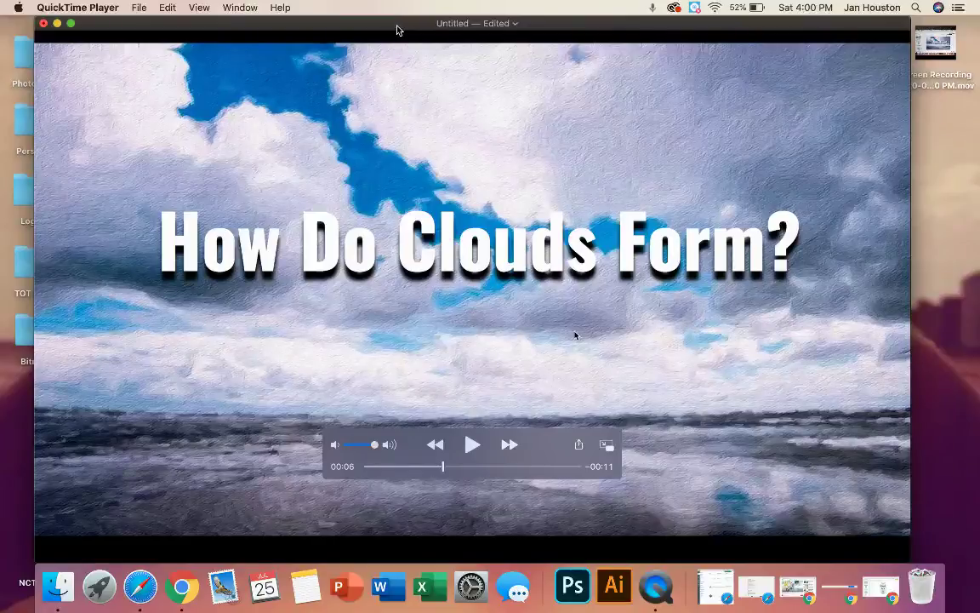
Save the trimmed video to the Desktop as "How Do Clouds Form Final"
click(138, 8)
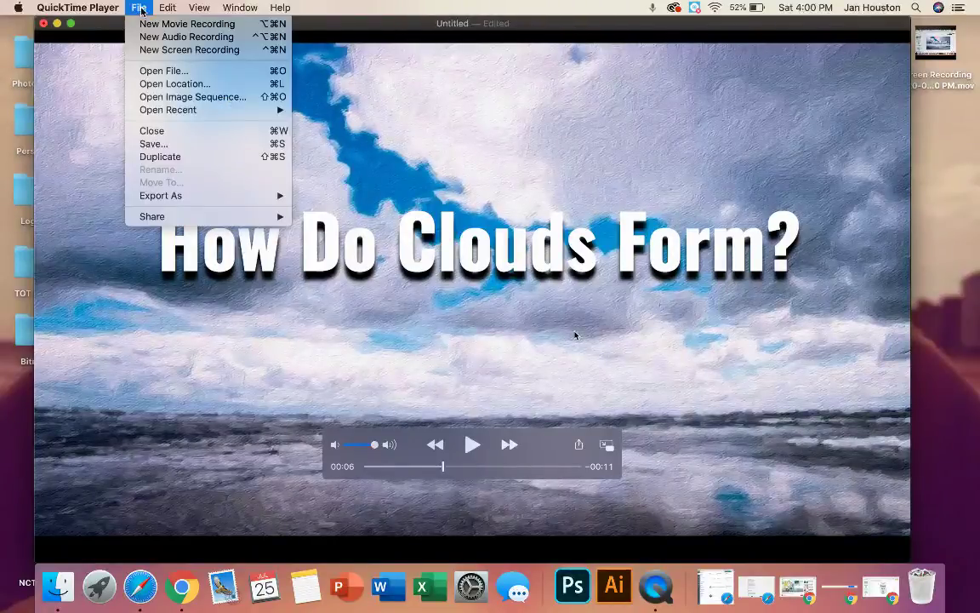
click(156, 148)
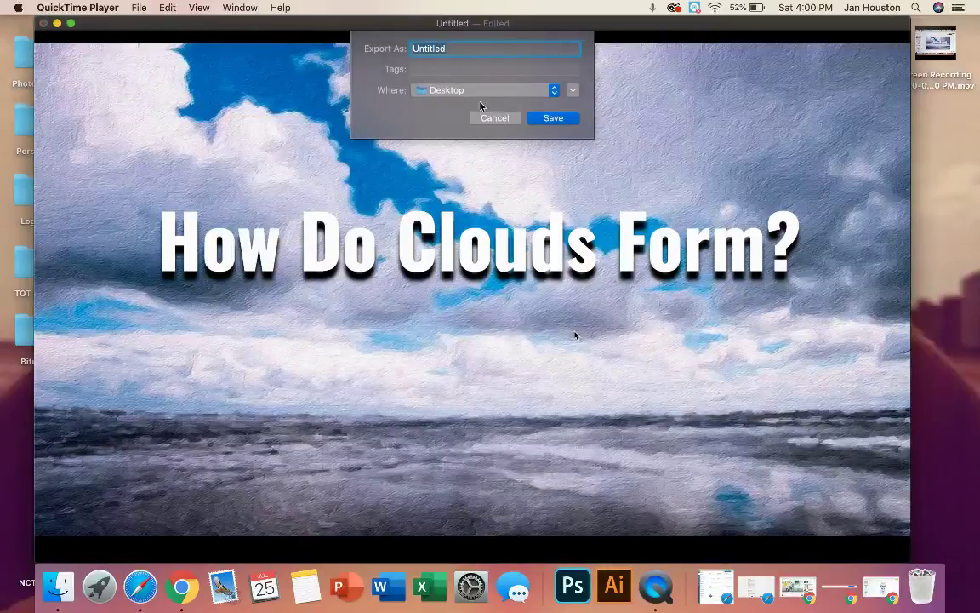
text(How Do Cluds)
key(BackSpace)
key(BackSpace)
key(BackSpace)
key(BackSpace)
text(ouds)
key(BackSpace)
key(BackSpace)
text(rd)
key(BackSpace)
key(BackSpace)
text(ds From)
key(BackSpace)
key(BackSpace)
key(BackSpace)
text(orm Final)
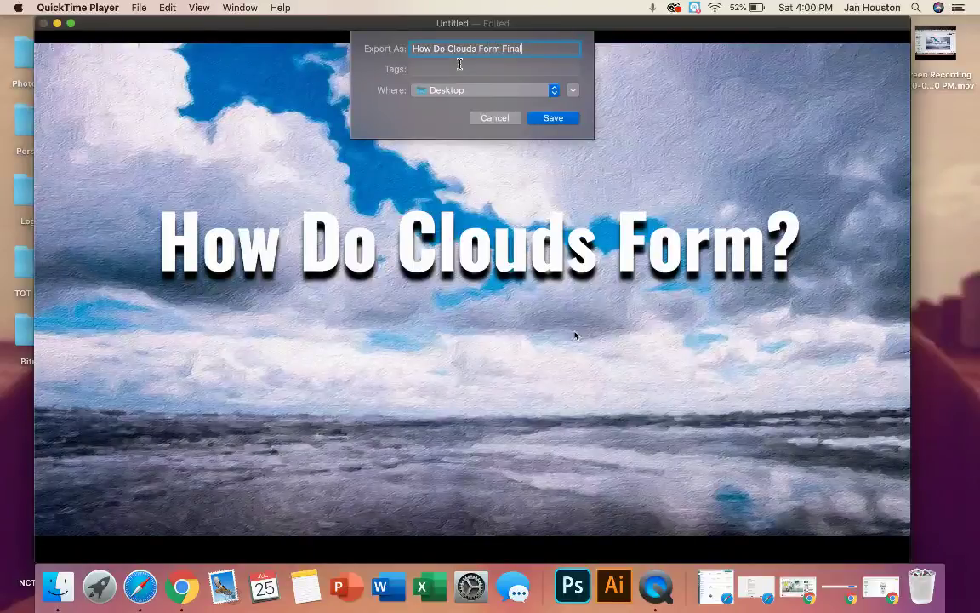